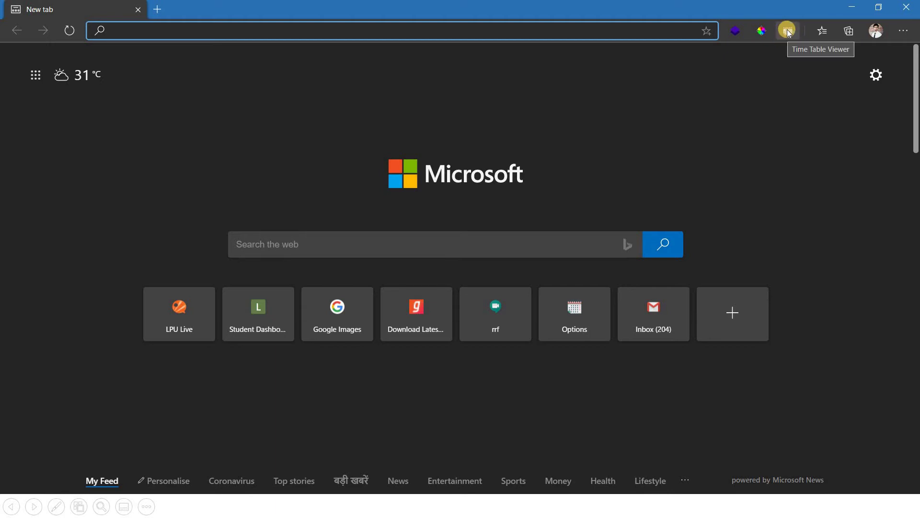
- Open the timetable popup and highlight Saturday's Cyber Security Essentials and Automation Theory lectures
click(788, 32)
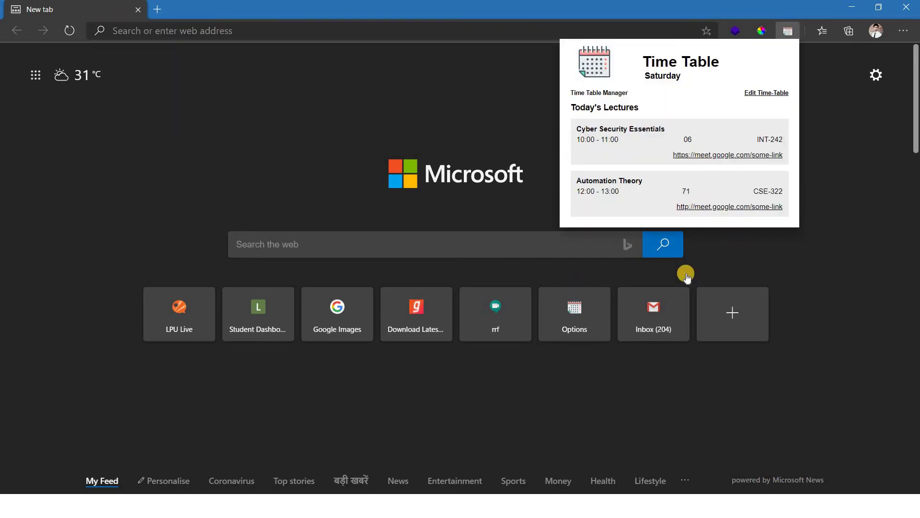
drag(579, 92, 631, 177)
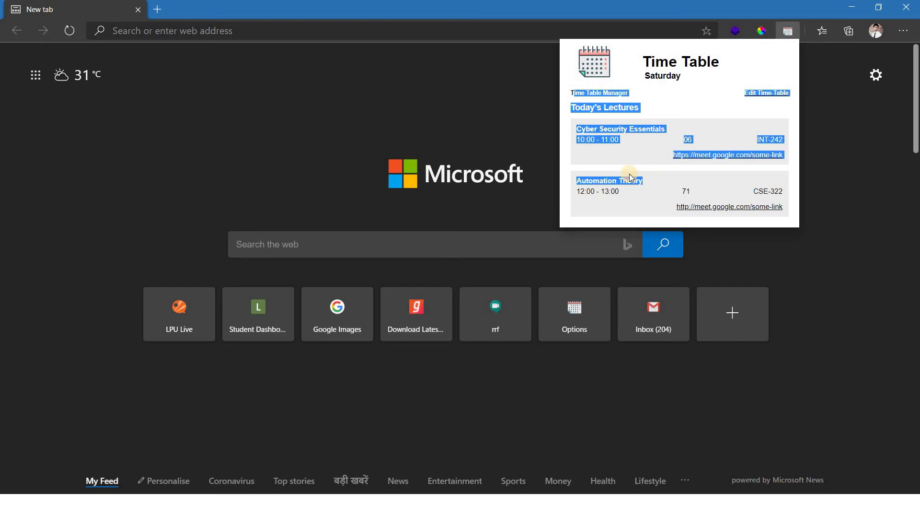
click(594, 148)
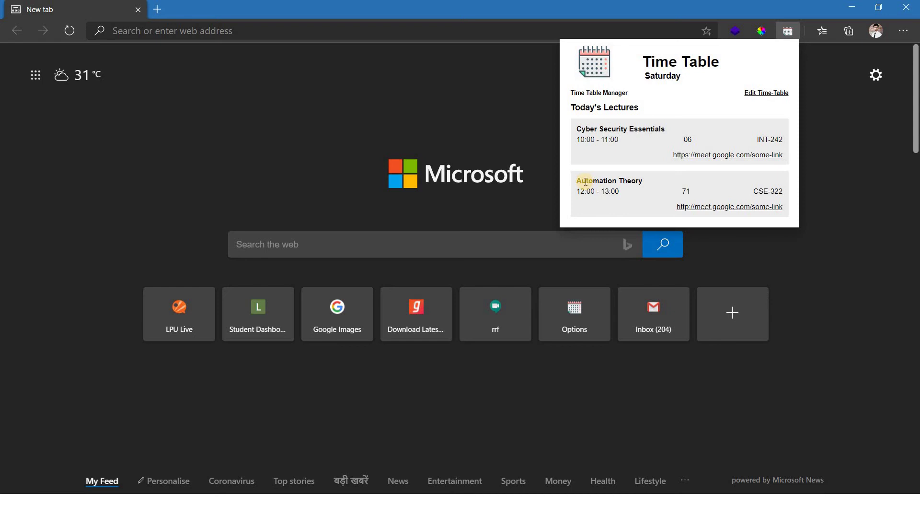
click(673, 196)
triple_click(673, 197)
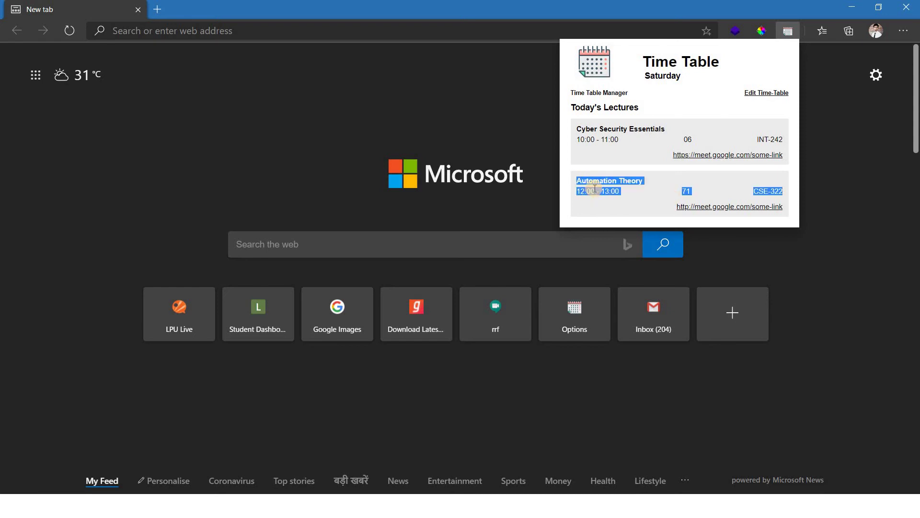
click(779, 82)
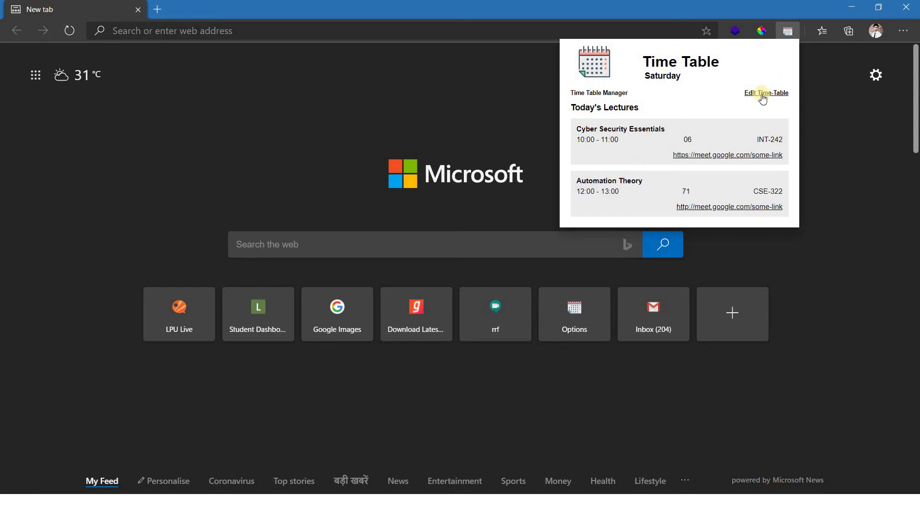
- Open the timetable editor, switch from Monday's to Saturday's Routine, and begin a new class entry
click(763, 95)
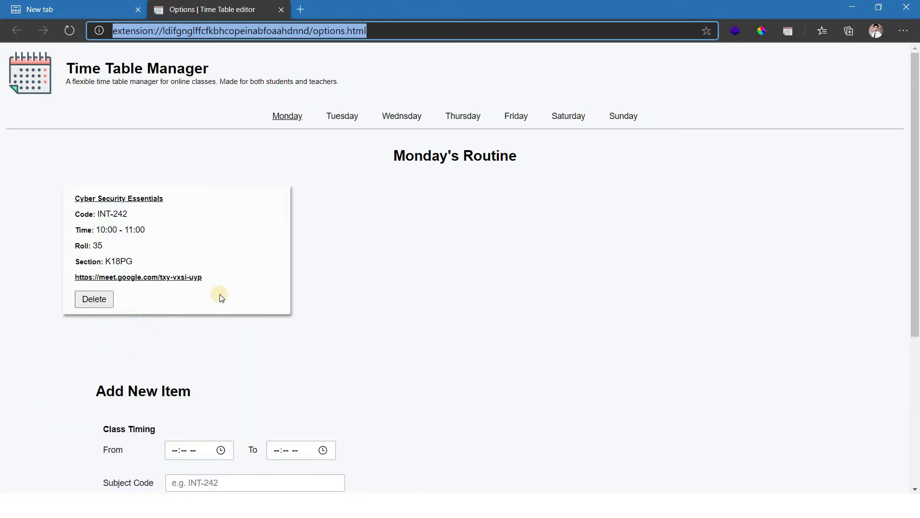
scroll(222, 297, down, 4)
scroll(261, 243, up, 4)
drag(394, 156, 535, 162)
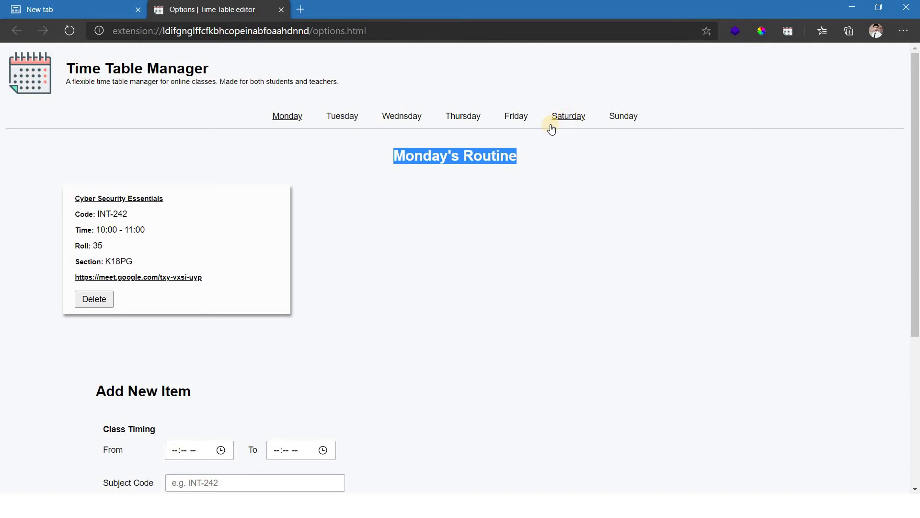
click(570, 120)
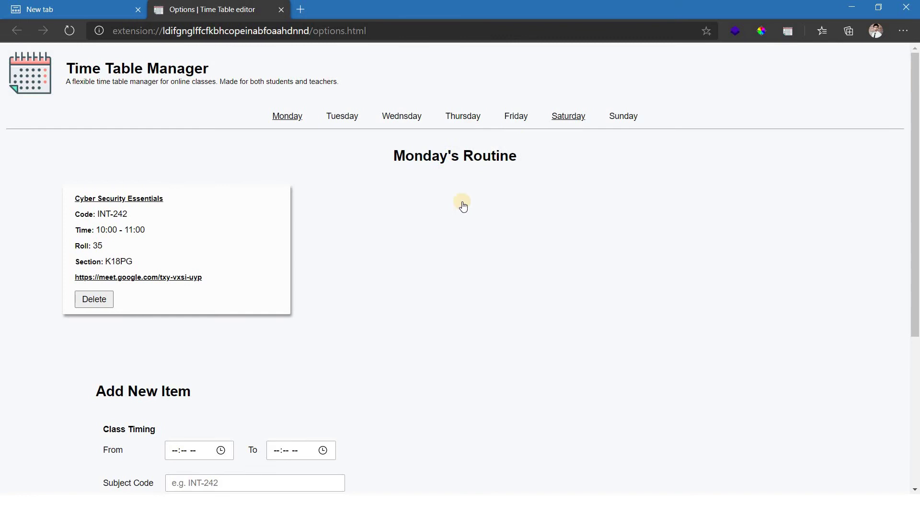
click(174, 450)
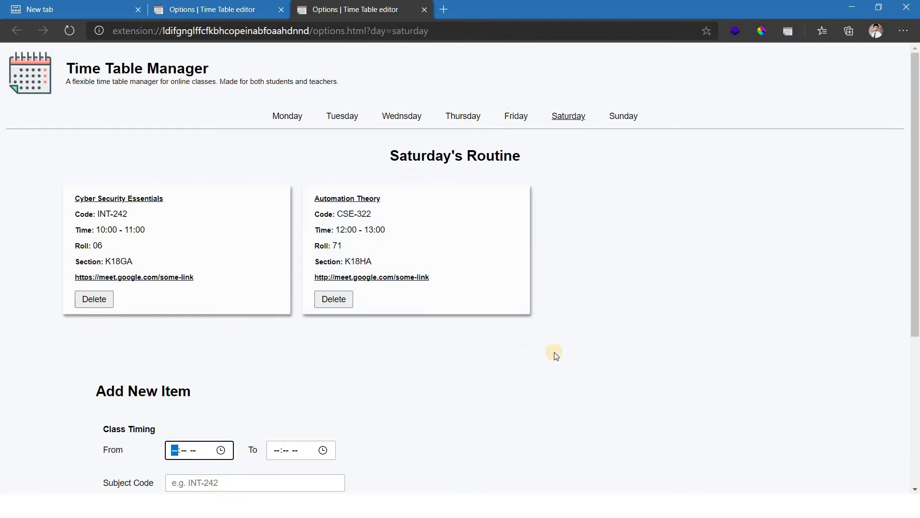
- Set the new class time from 04:00 PM to 05:00 PM
text(4:00 PM)
key(Tab)
text(5)
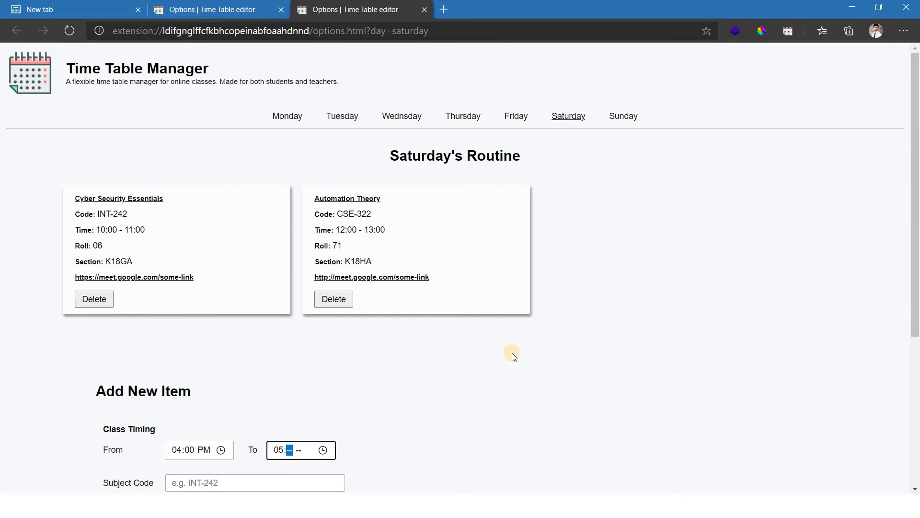
key(Tab)
key(Tab)
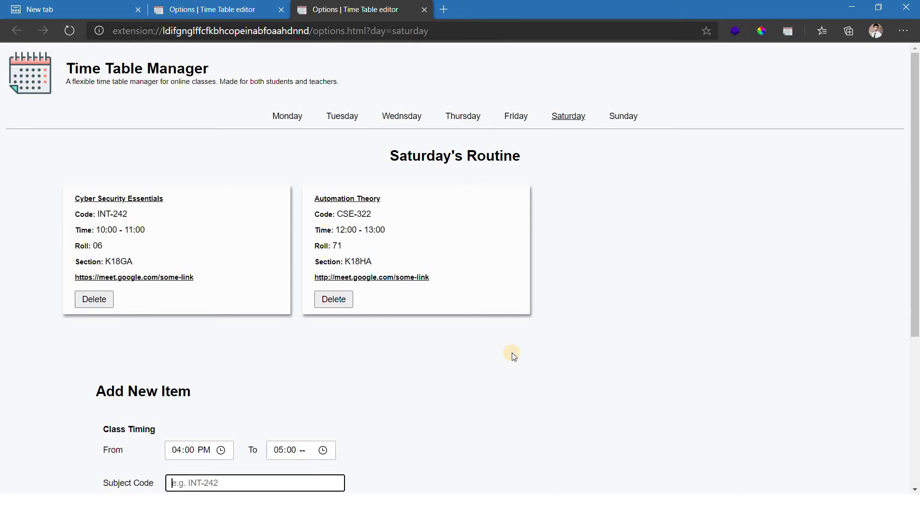
click(317, 454)
click(306, 450)
key(p)
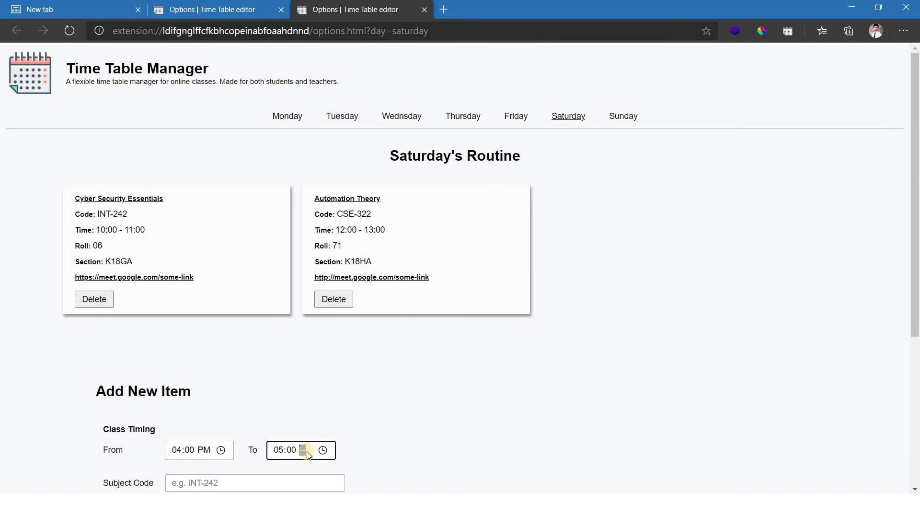
- Fill in subject code PEA-305 and subject name Analytical Skills from saved suggestions
click(273, 485)
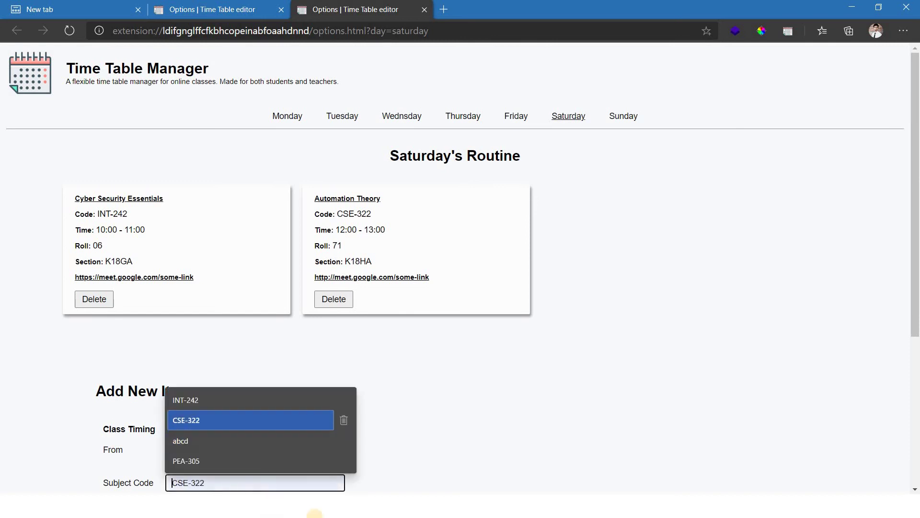
click(227, 460)
scroll(242, 345, down, 4)
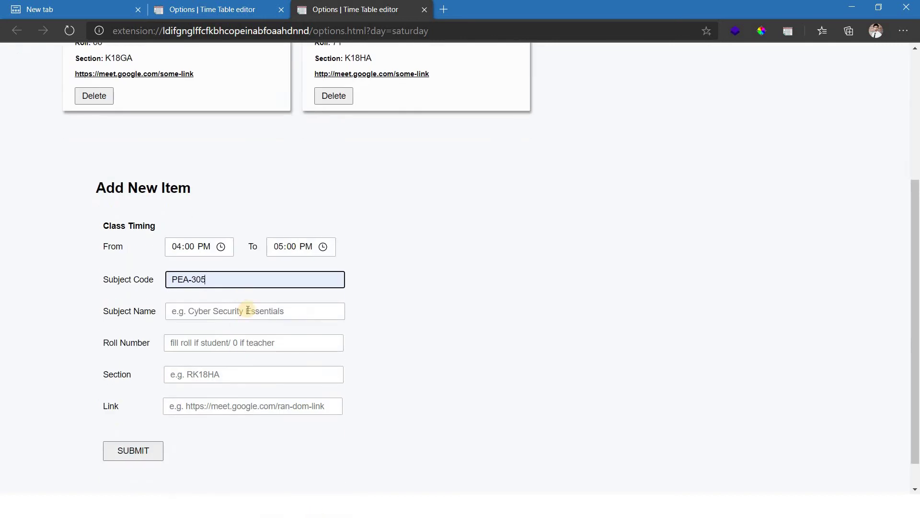
click(246, 332)
text(Analytical Skills)
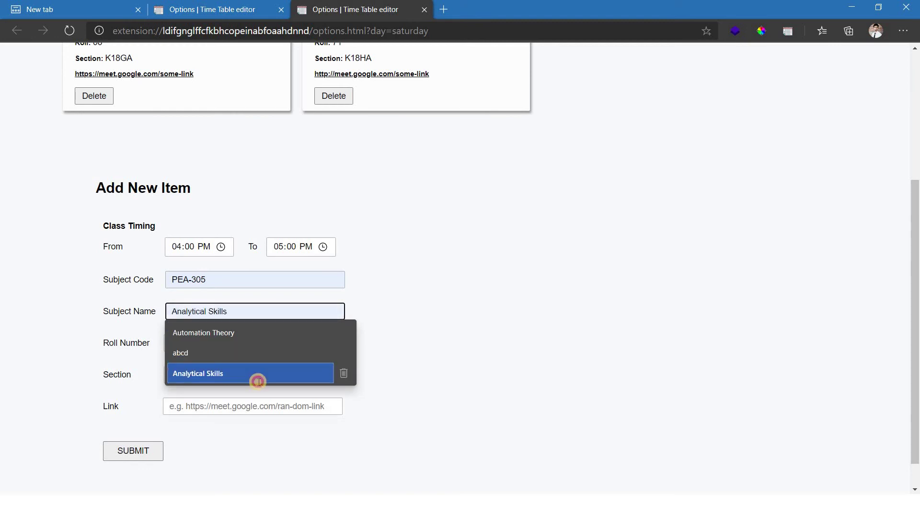
click(258, 379)
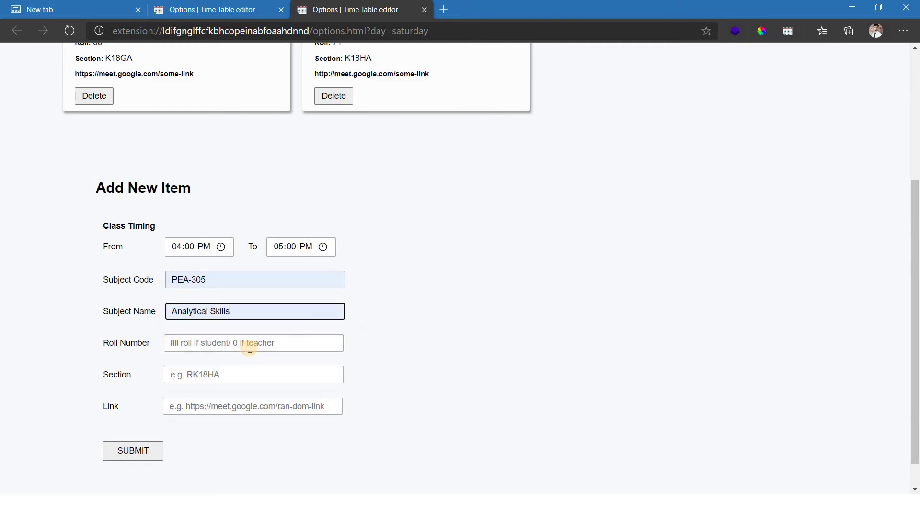
- Enter roll 06, section KM102 and the saved meeting link, then submit the class
click(250, 348)
text(06)
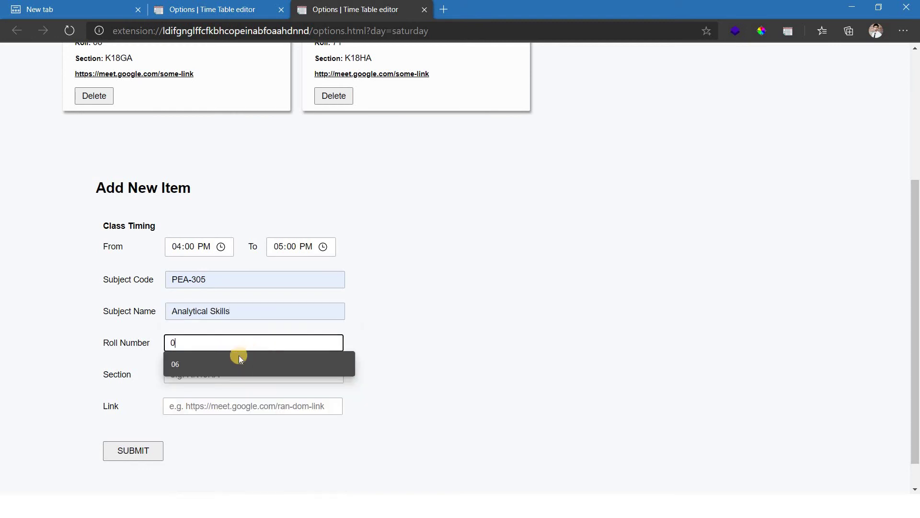
click(232, 370)
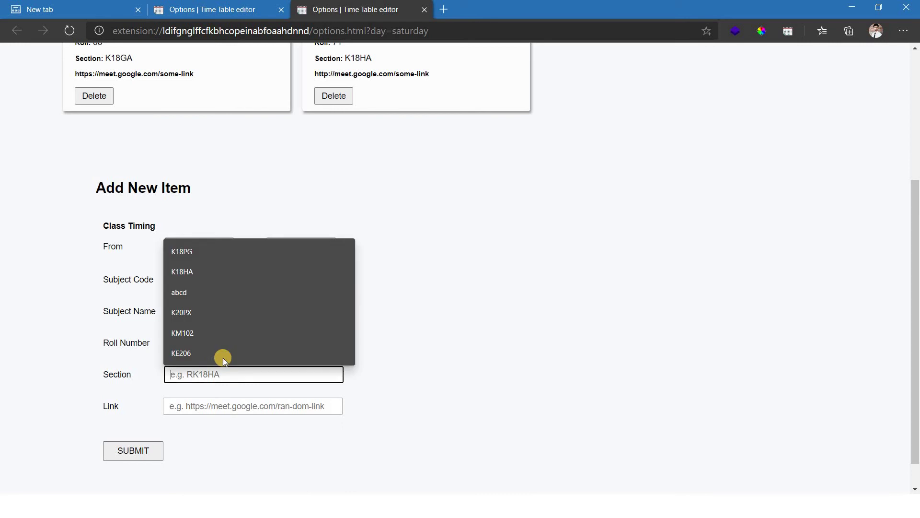
click(242, 339)
click(200, 408)
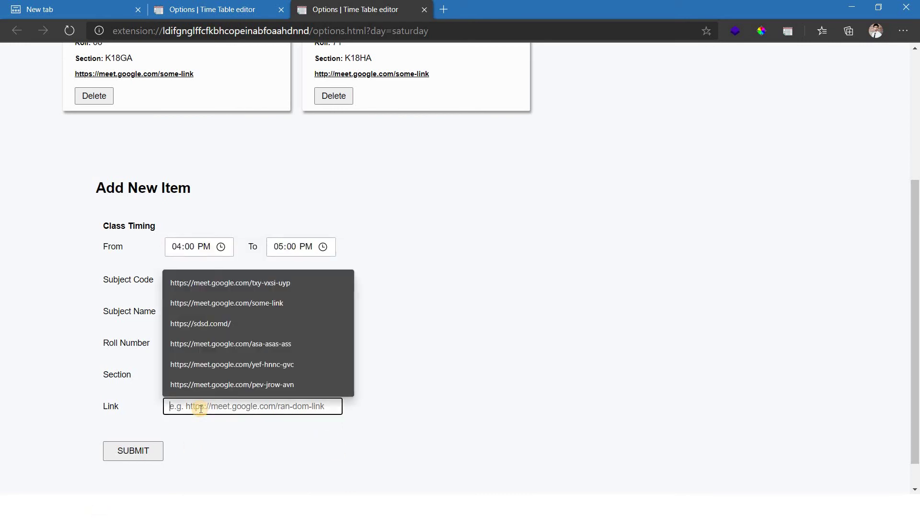
key(Up)
key(Up)
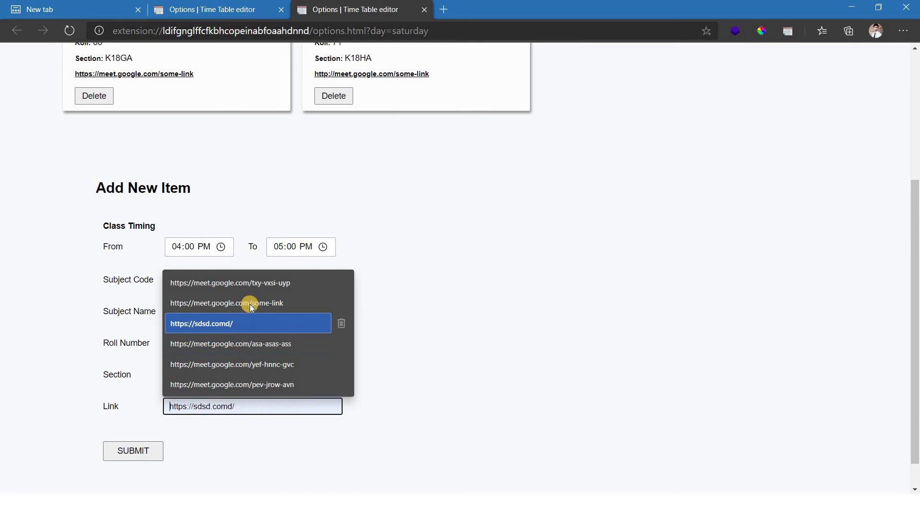
key(Return)
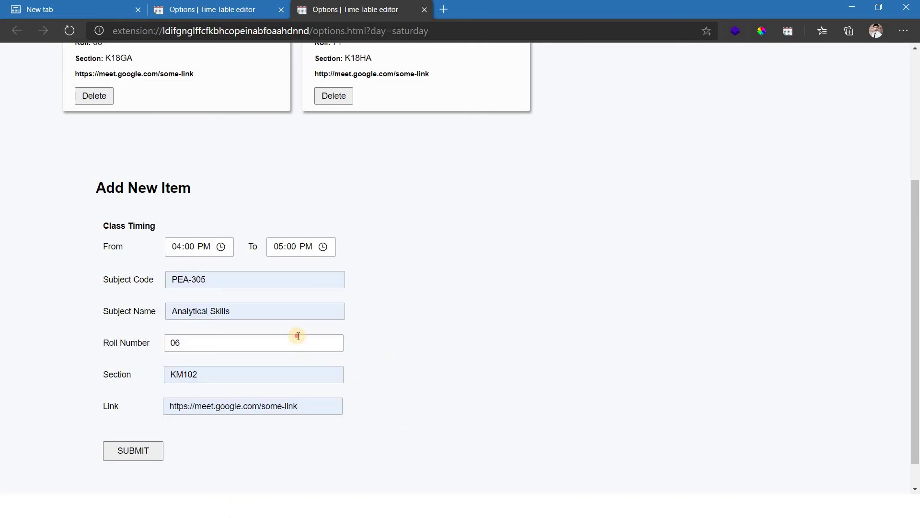
click(146, 456)
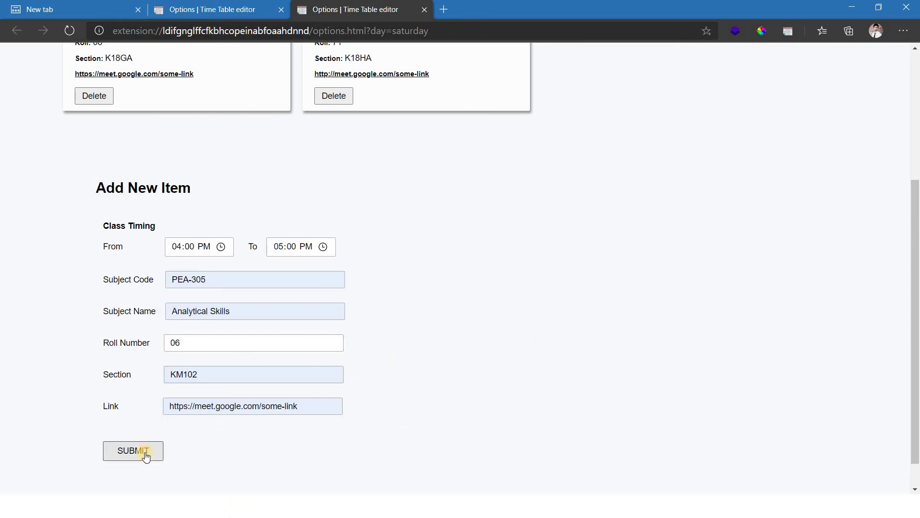
- Dismiss the confirmation and verify Analytical Skills at 16:00 - 17:00 in the timetable popup
click(568, 96)
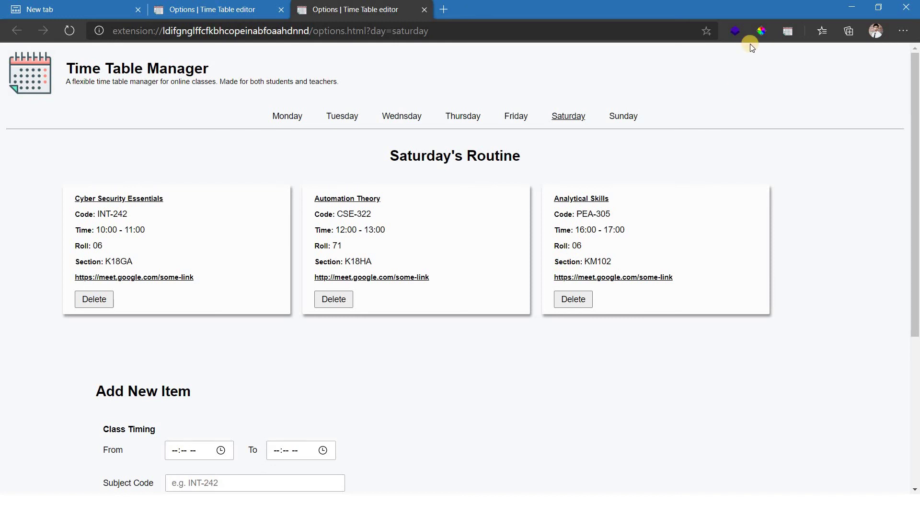
click(790, 30)
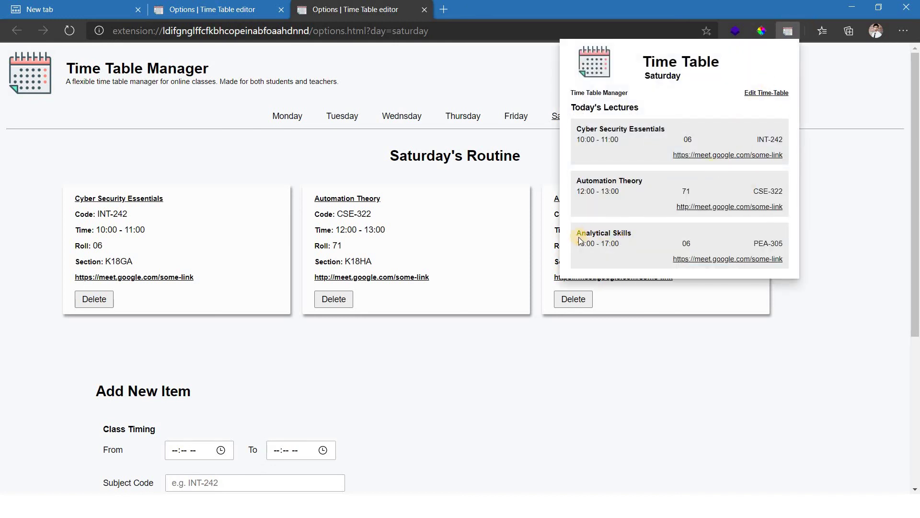
triple_click(636, 236)
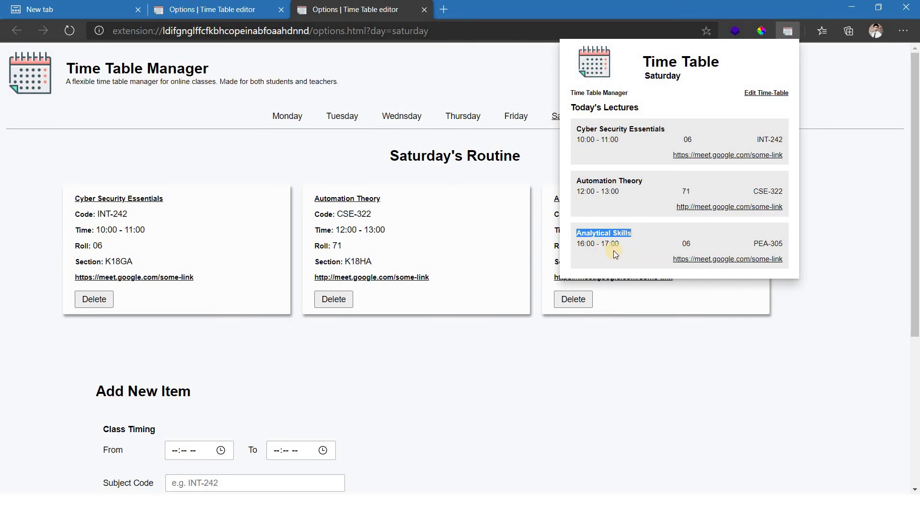
drag(581, 244, 781, 241)
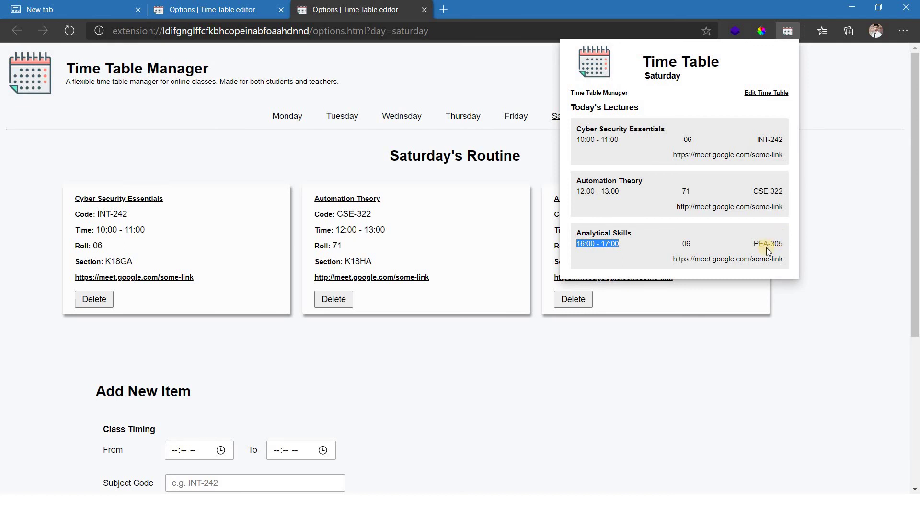
click(572, 350)
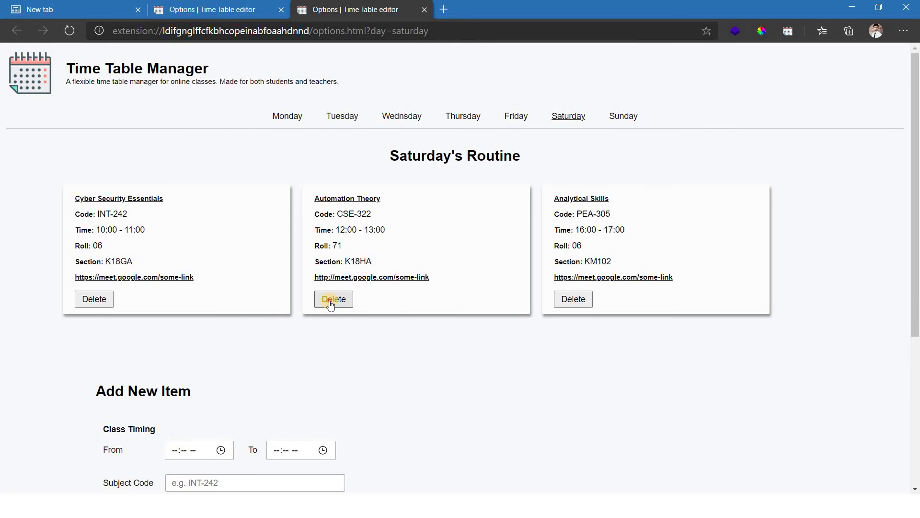
- Delete the Automation Theory card from Saturday's Routine
click(332, 299)
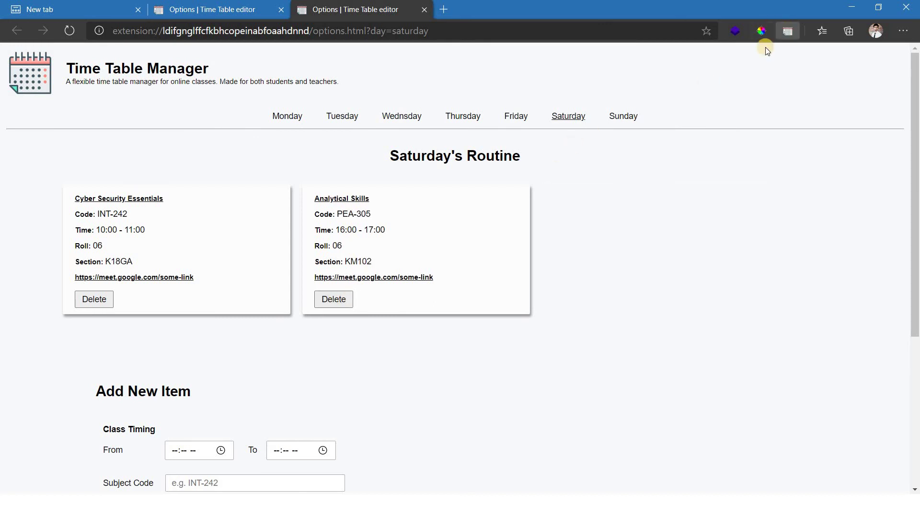